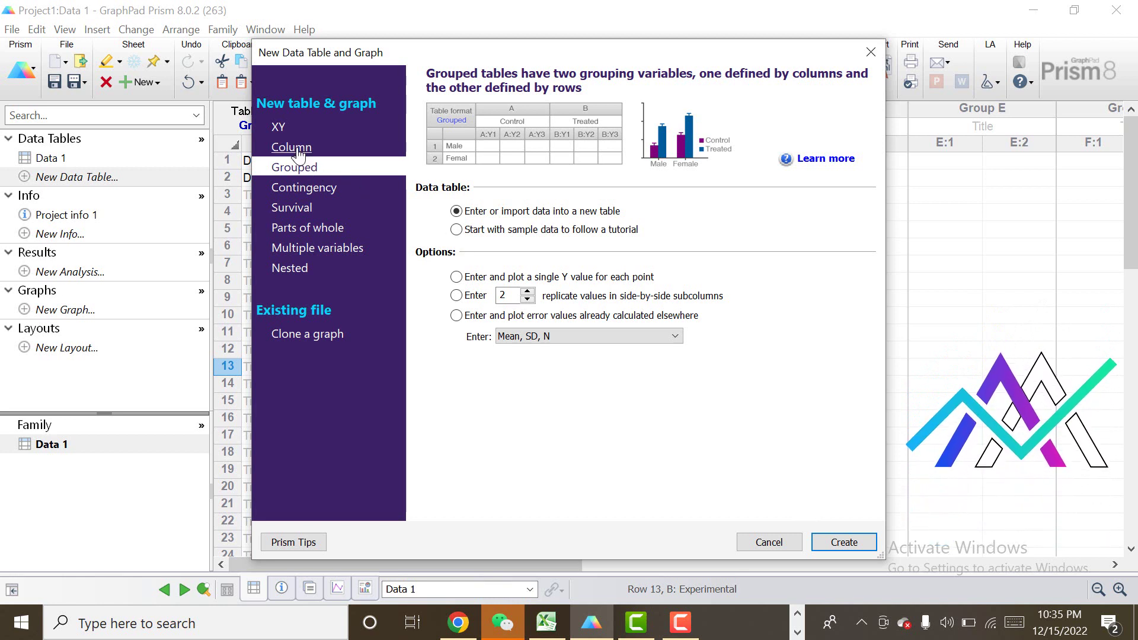
# Create a new grouped data table with 2 replicate values in side-by-side subcolumns
pyautogui.click(457, 296)
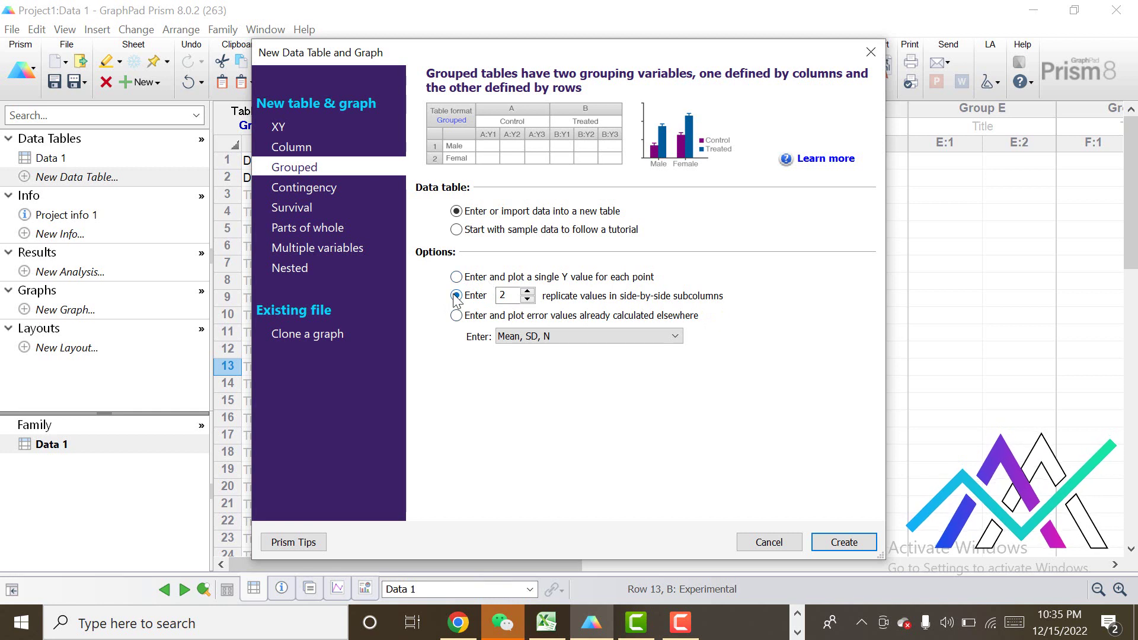
pyautogui.click(528, 293)
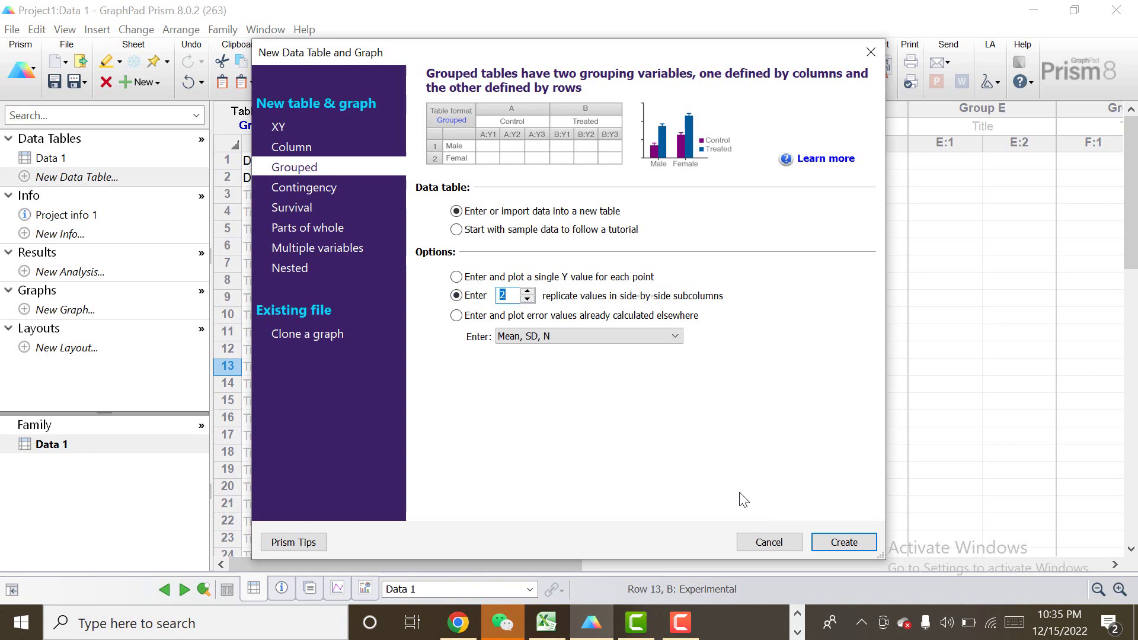
pyautogui.click(852, 549)
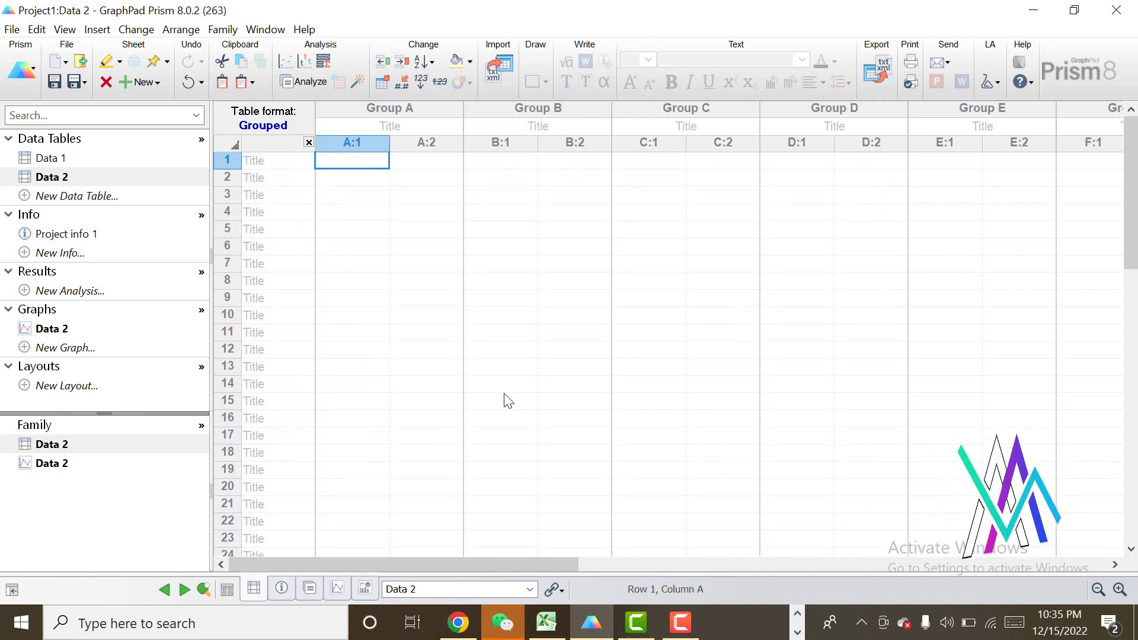
# Switch to the Data 1 table holding the Placebo and Experimental values for Day 0 and Day 7
pyautogui.click(51, 158)
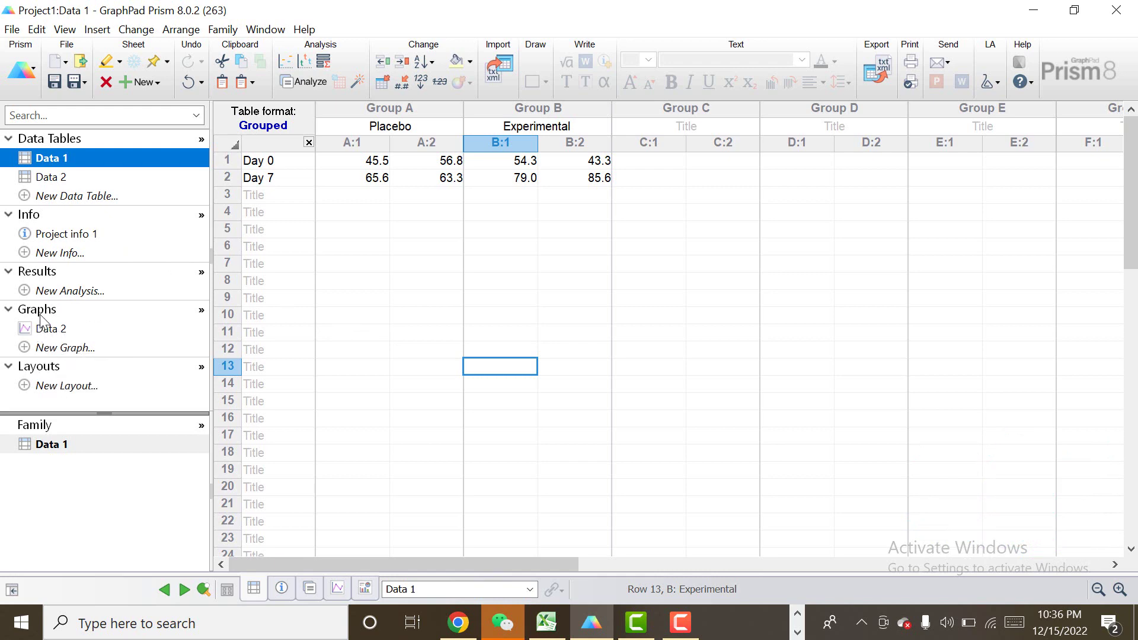
# Make a grouped interleaved bar graph of Data 1 plotting mean with SD
pyautogui.click(55, 349)
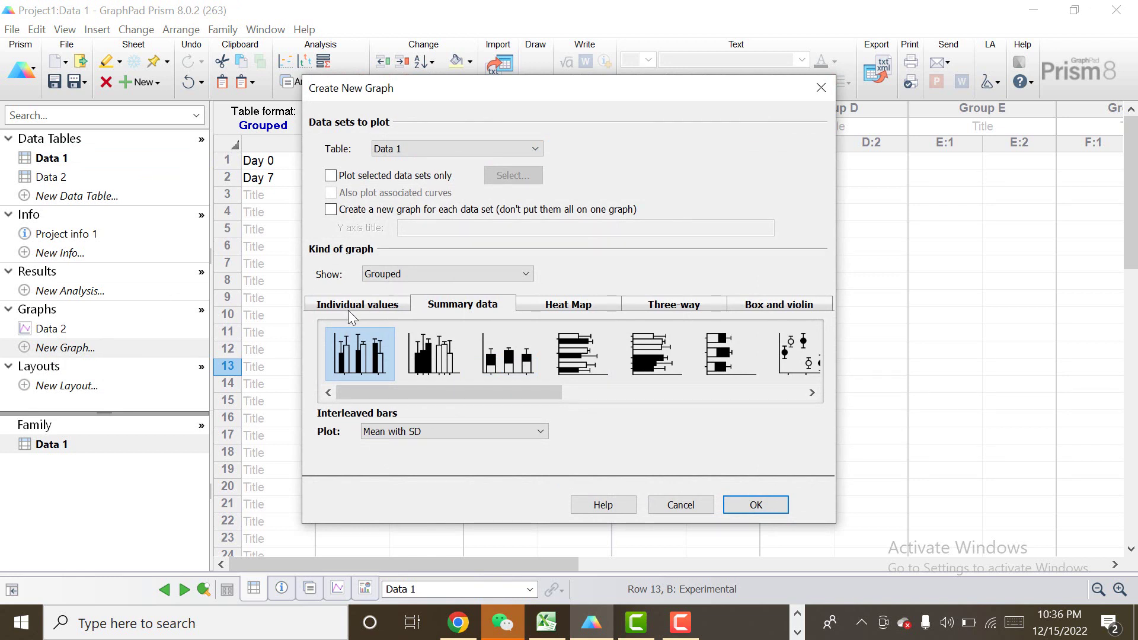
pyautogui.click(526, 274)
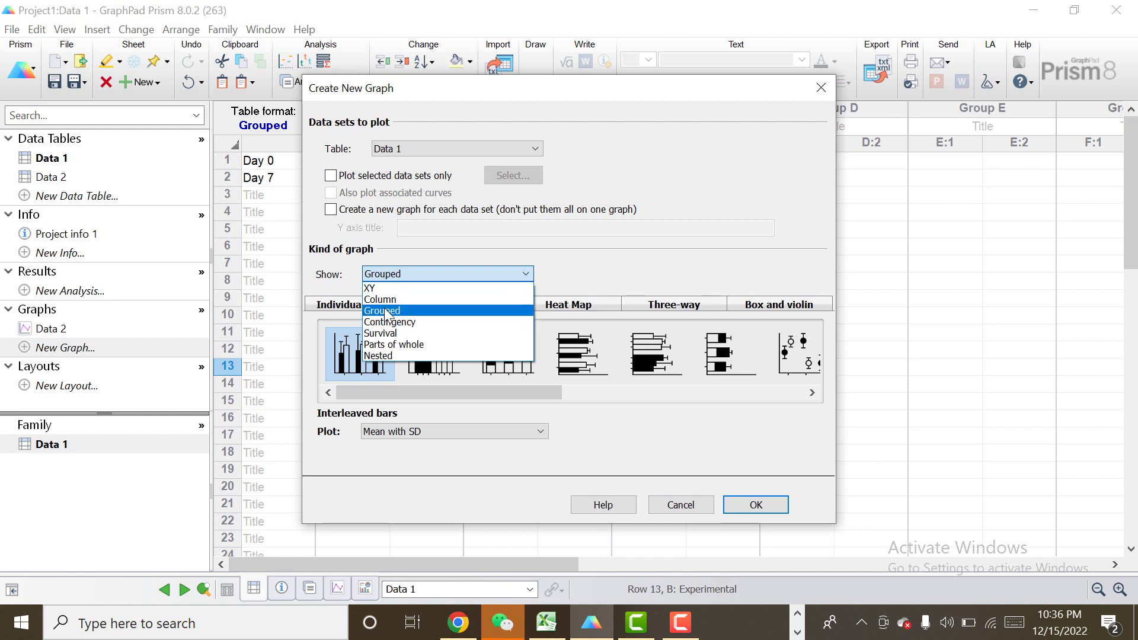
pyautogui.click(389, 310)
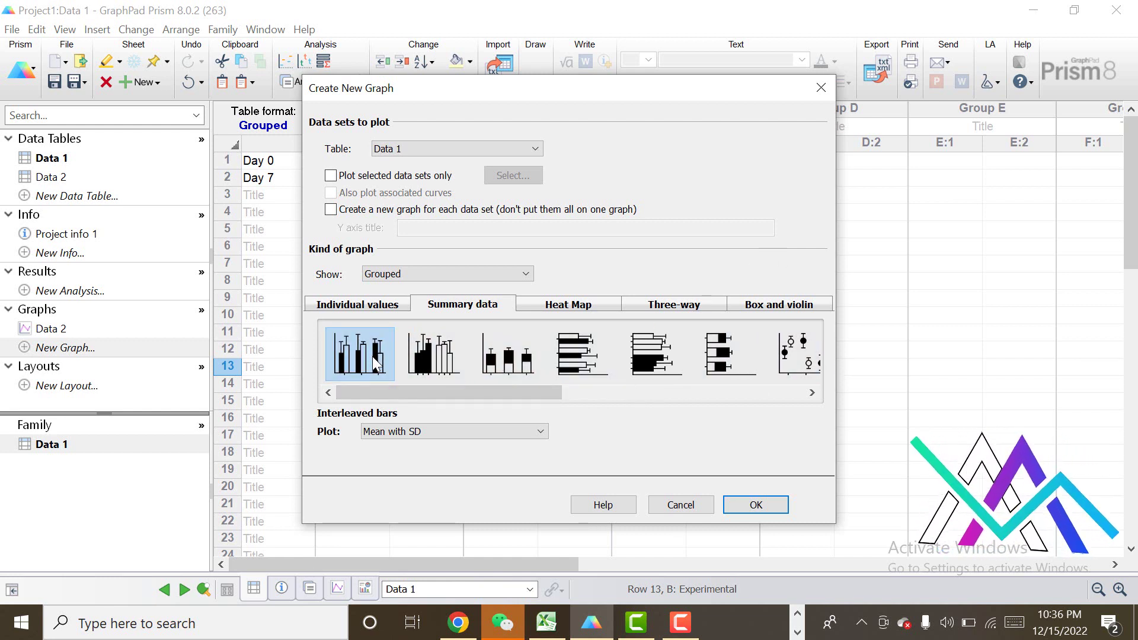
pyautogui.click(741, 507)
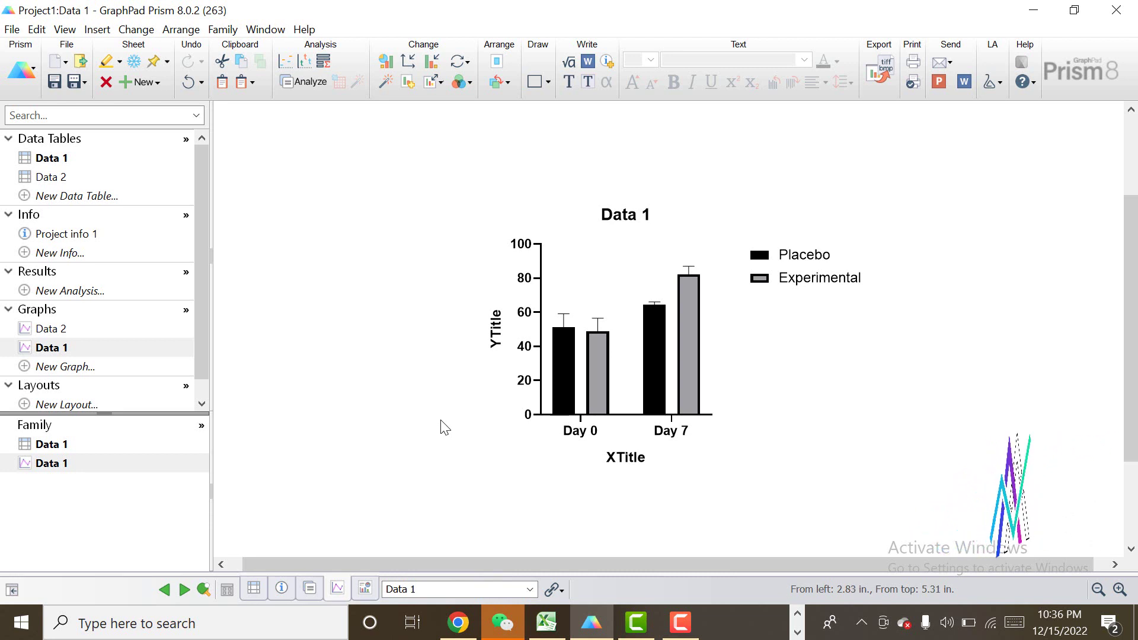
# Set the x-axis title to 'Number of Days' and remove the y-axis title
pyautogui.doubleClick(629, 460)
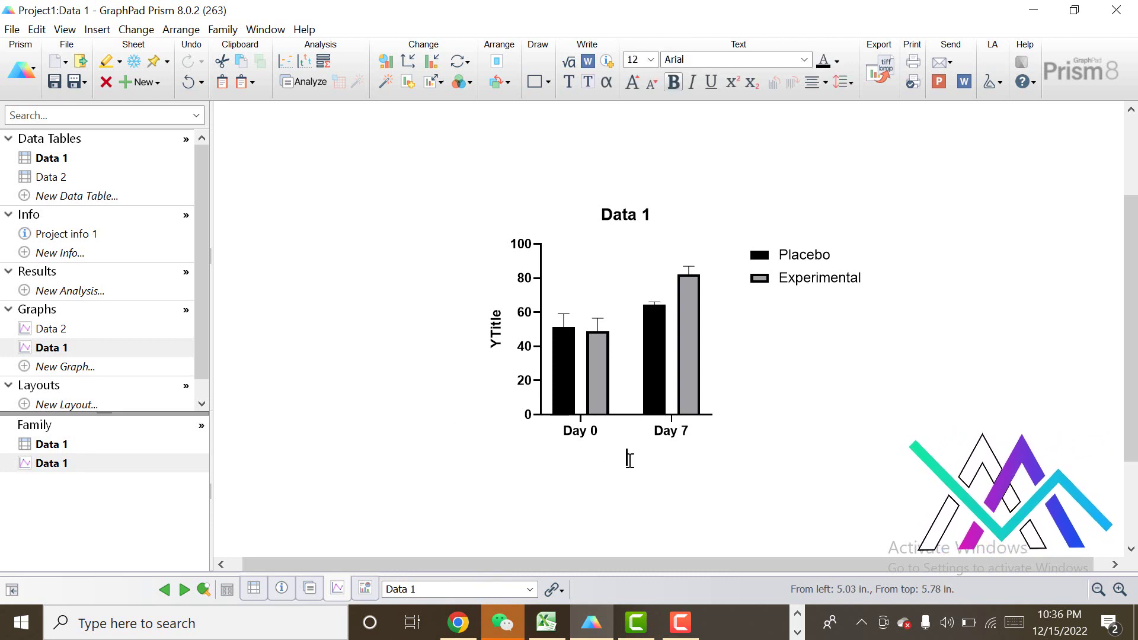
pyautogui.write('Num')
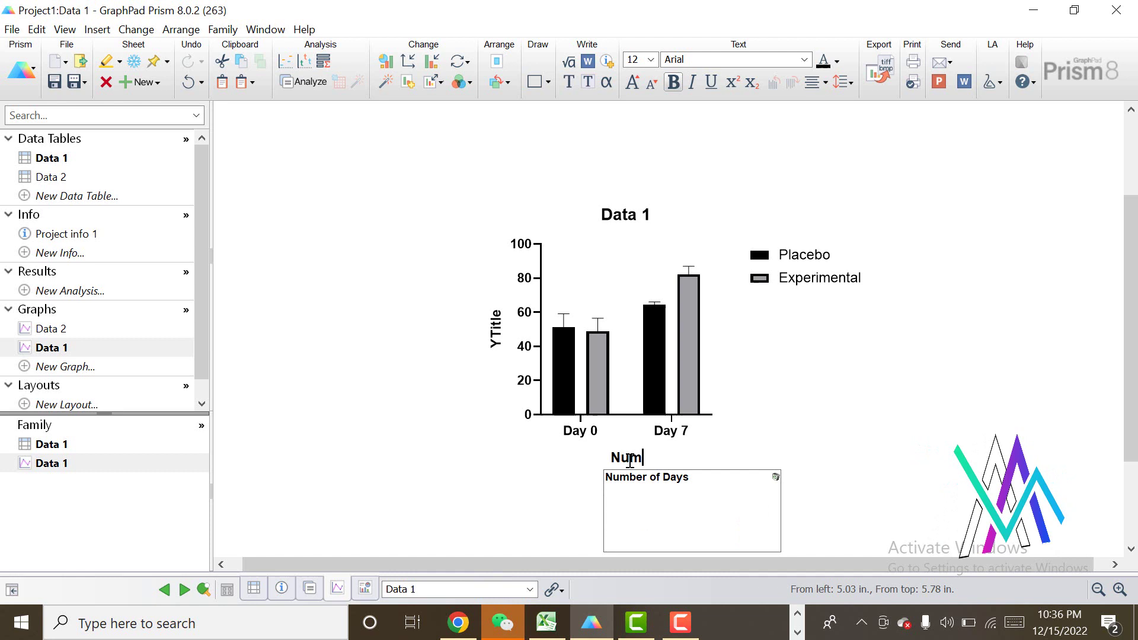
pyautogui.click(644, 483)
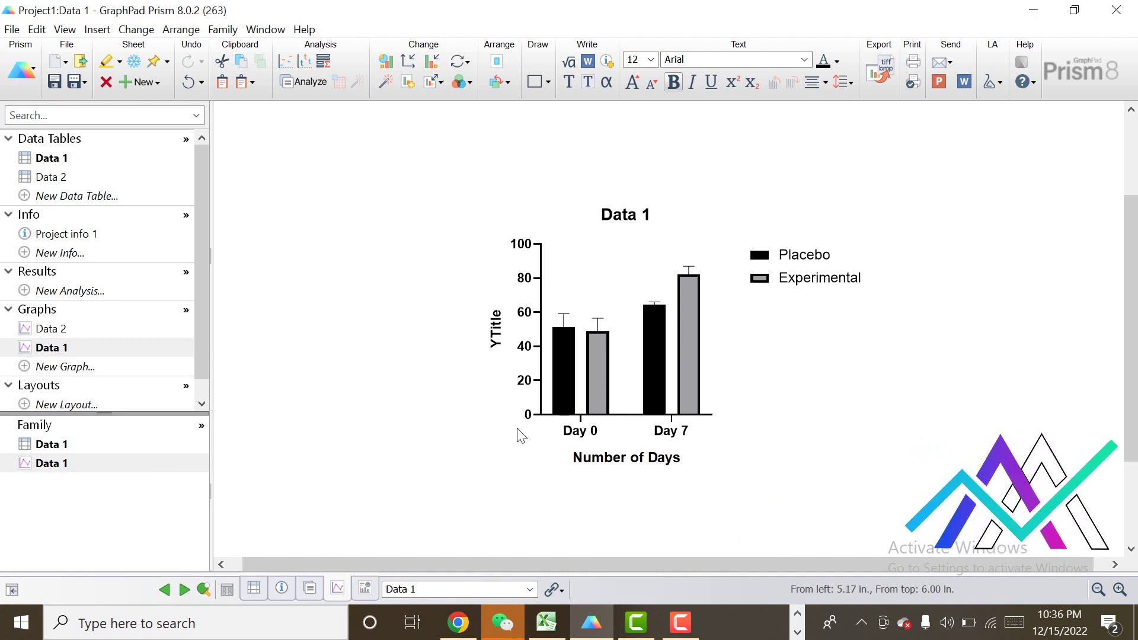
pyautogui.doubleClick(497, 332)
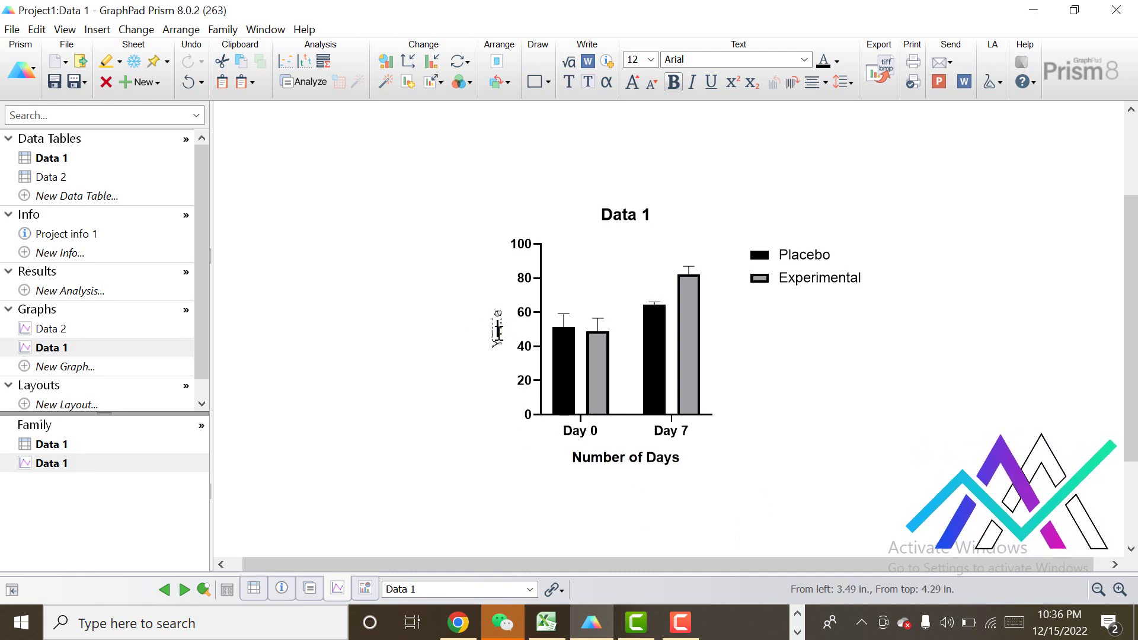
pyautogui.click(473, 421)
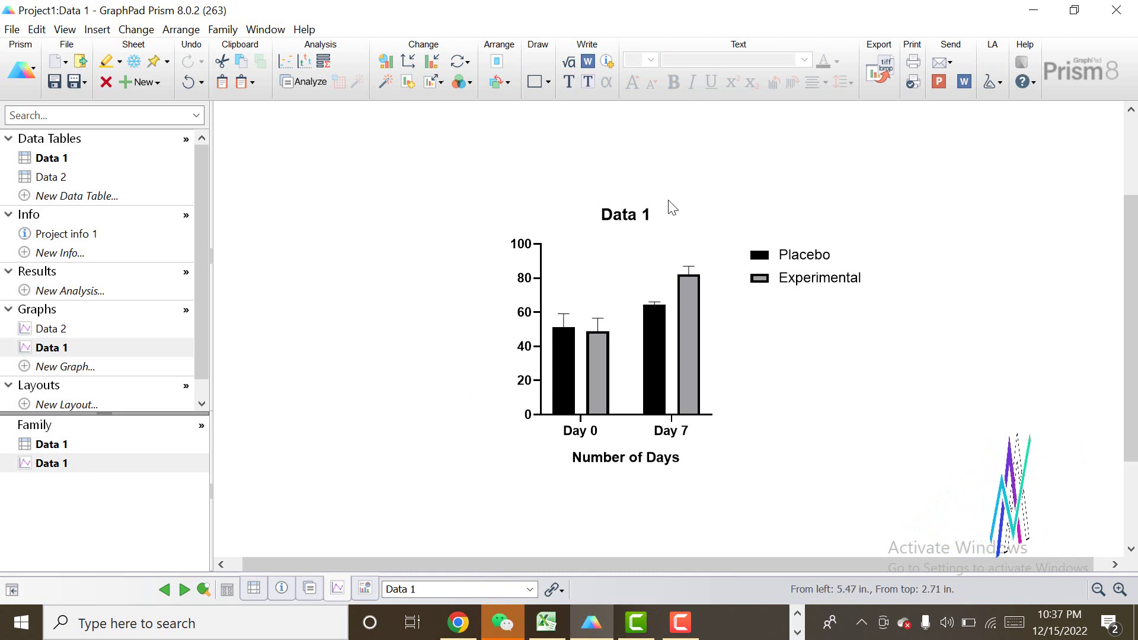
# Retitle the graph from 'Data 1' to 'Grouped Bar Graph', fixing the typo
pyautogui.doubleClick(634, 221)
pyautogui.press('BackSpace')
pyautogui.write('Group')
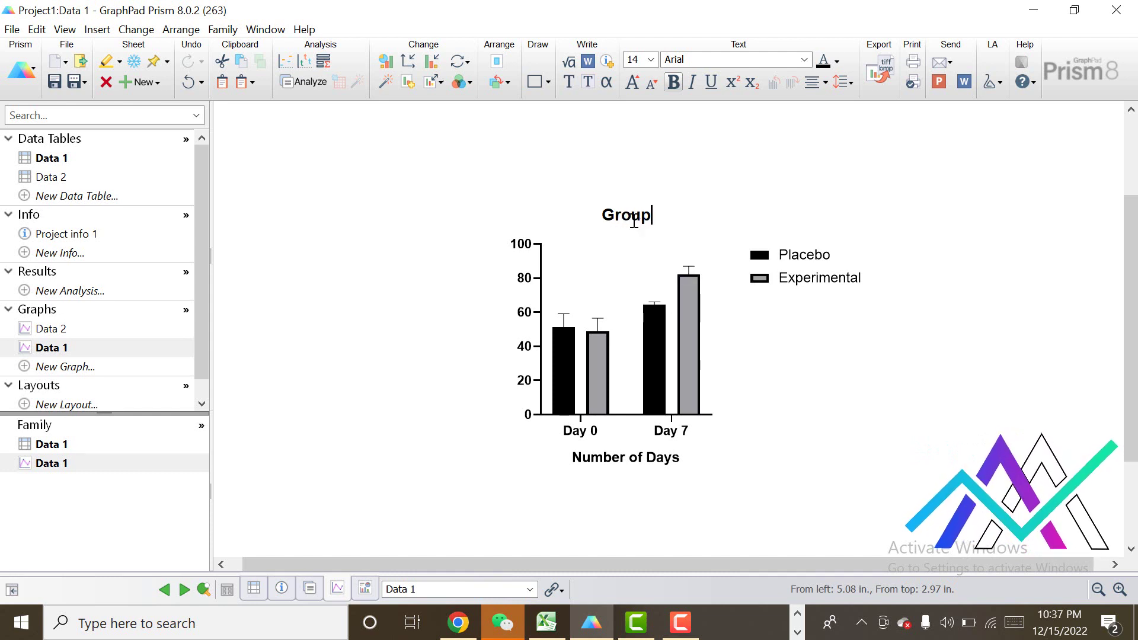
pyautogui.write('ed Ba')
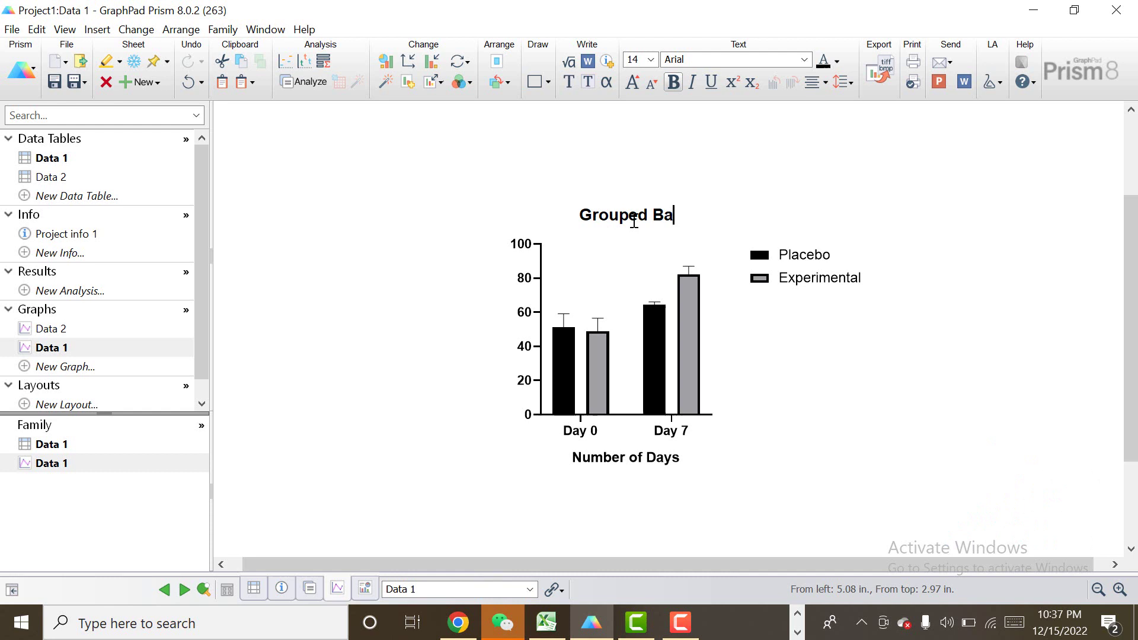
pyautogui.write('r Grapjh')
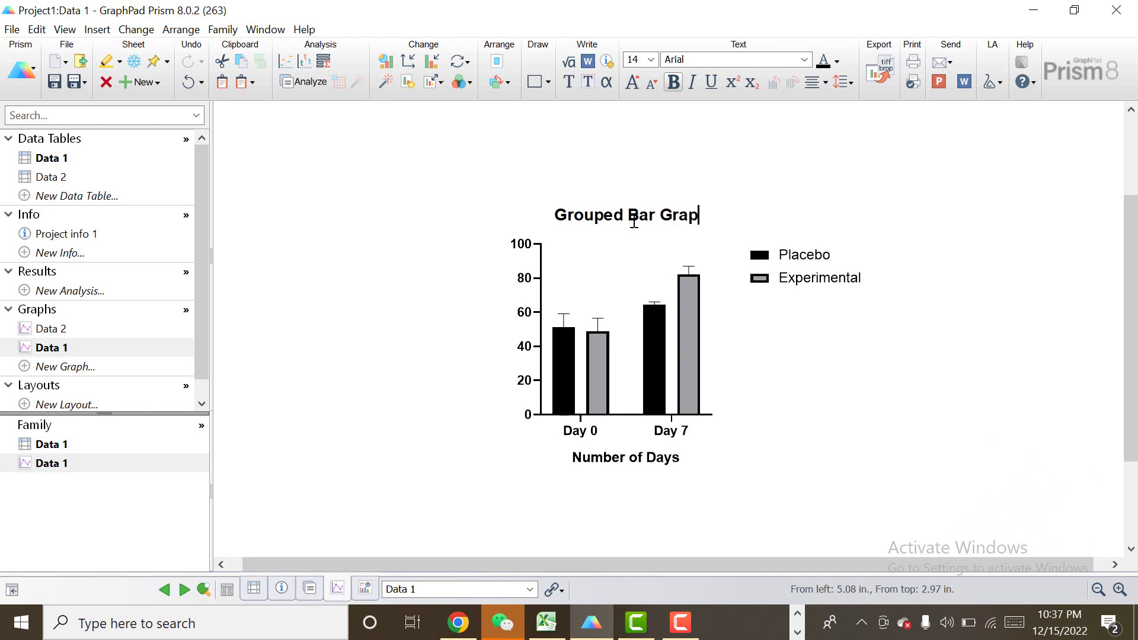
pyautogui.press('BackSpace')
pyautogui.press('BackSpace')
pyautogui.write('h')
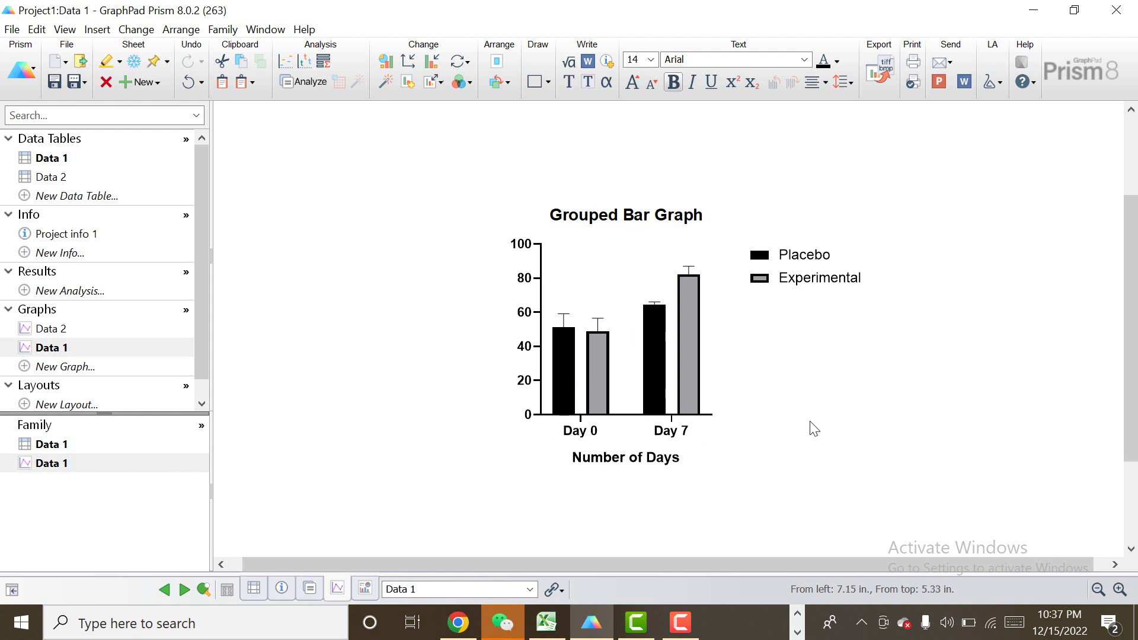
pyautogui.click(814, 429)
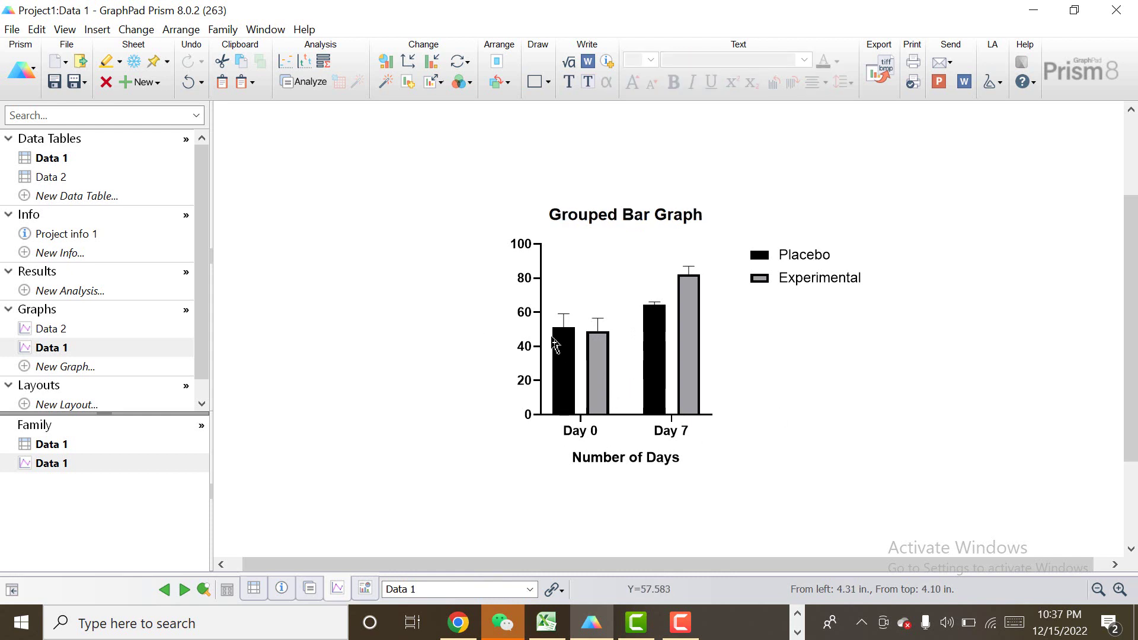
# Apply the Colors scheme so Placebo bars are blue and Experimental bars red
pyautogui.click(462, 84)
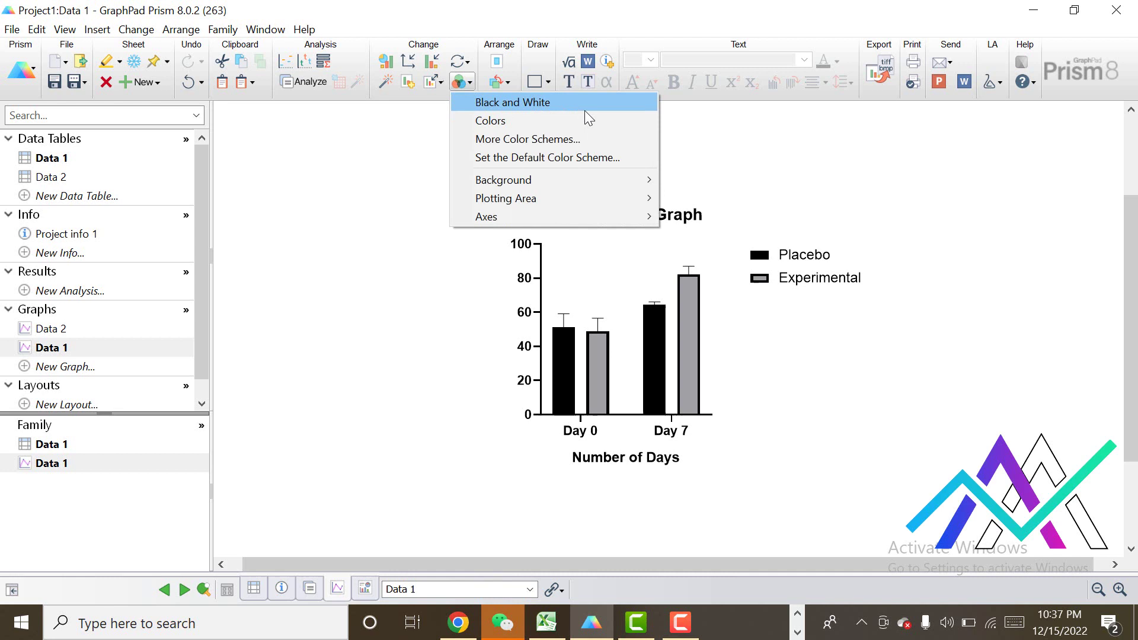
pyautogui.click(502, 122)
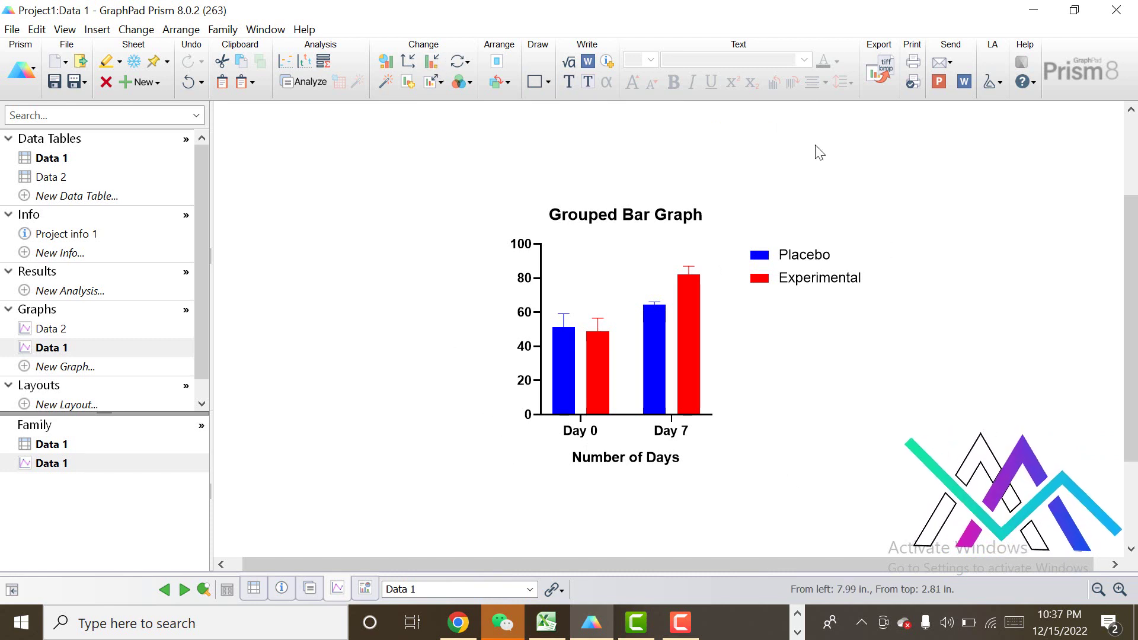
# Give the Placebo bars a green fill in Format Graph, then undo the last change
pyautogui.click(433, 66)
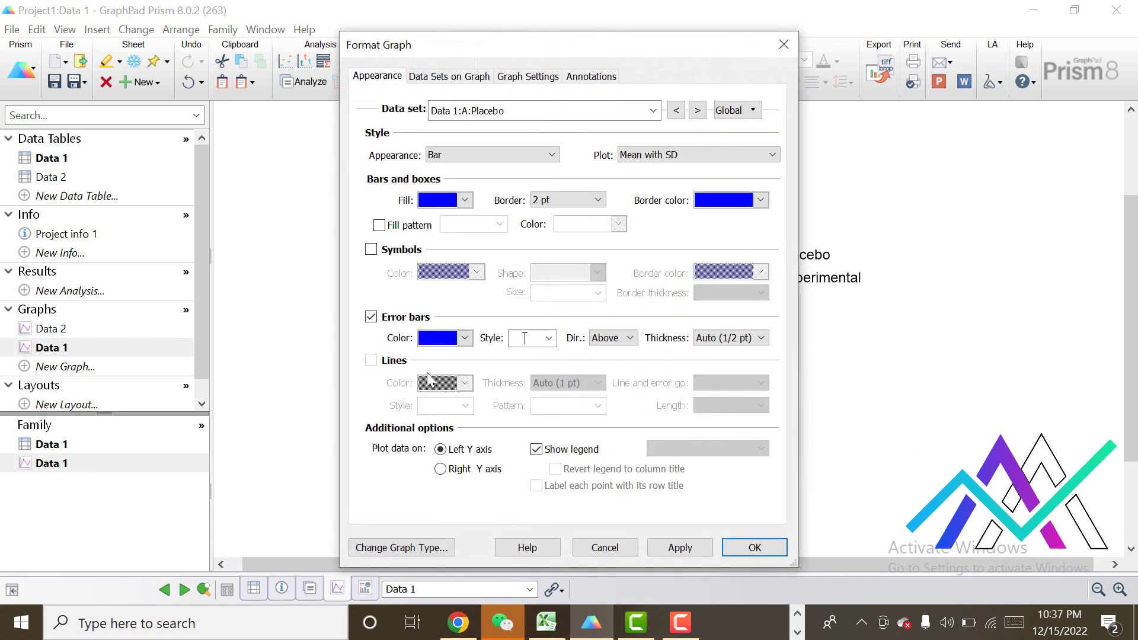
pyautogui.click(465, 201)
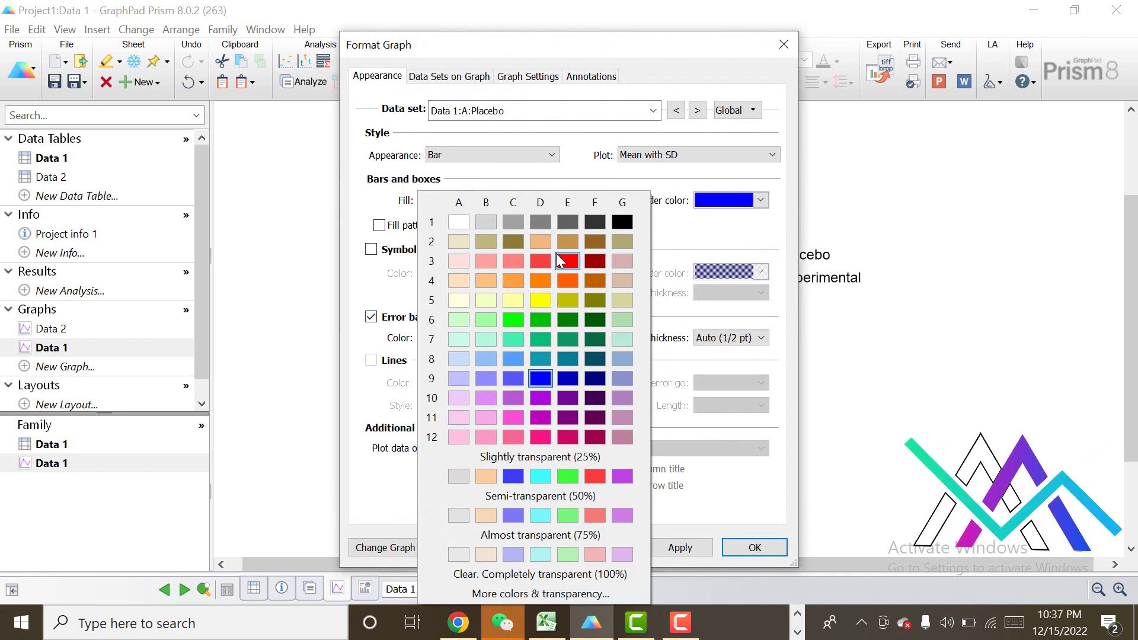
pyautogui.click(567, 339)
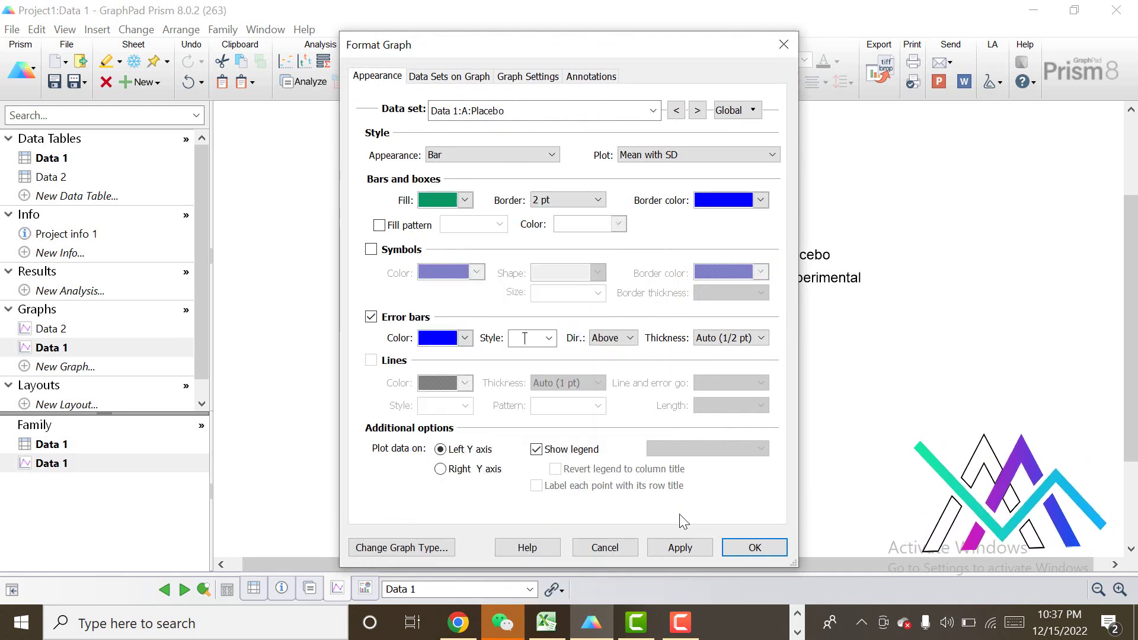
pyautogui.click(678, 546)
pyautogui.click(754, 549)
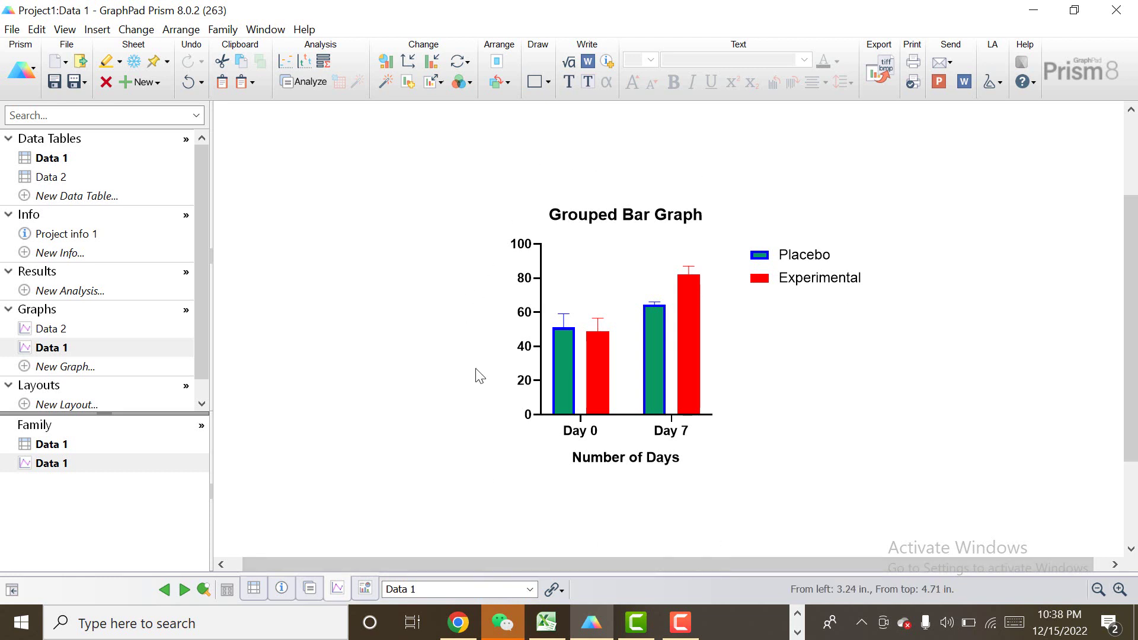
pyautogui.hotkey('ctrl', 'z')
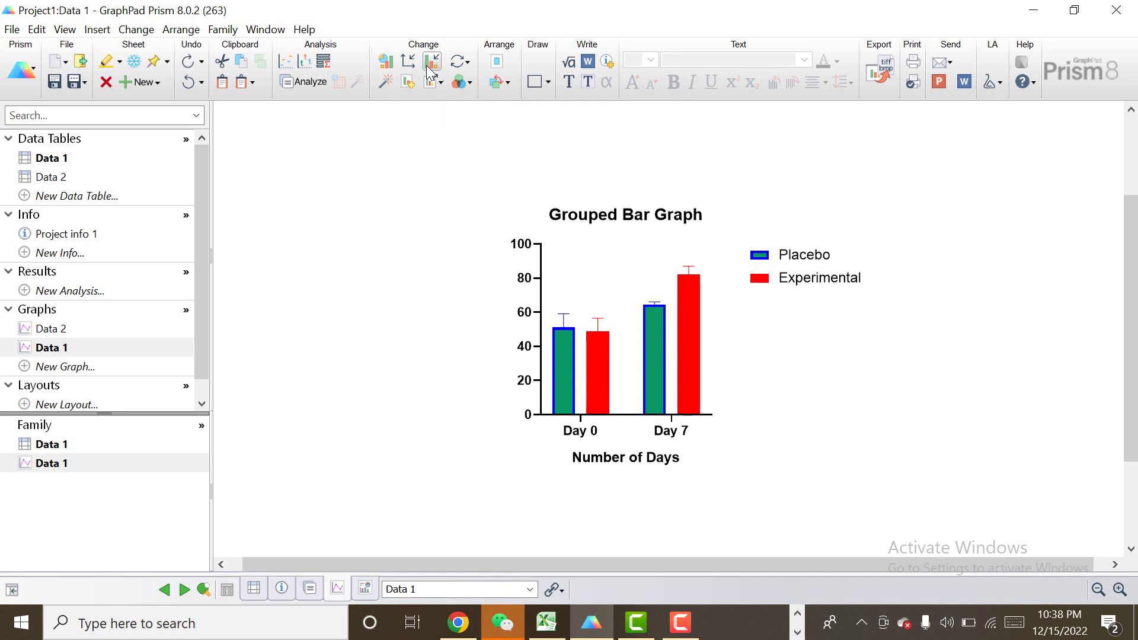
# Refill the Placebo bars dark blue in Format Graph, keeping Experimental bars red
pyautogui.click(431, 67)
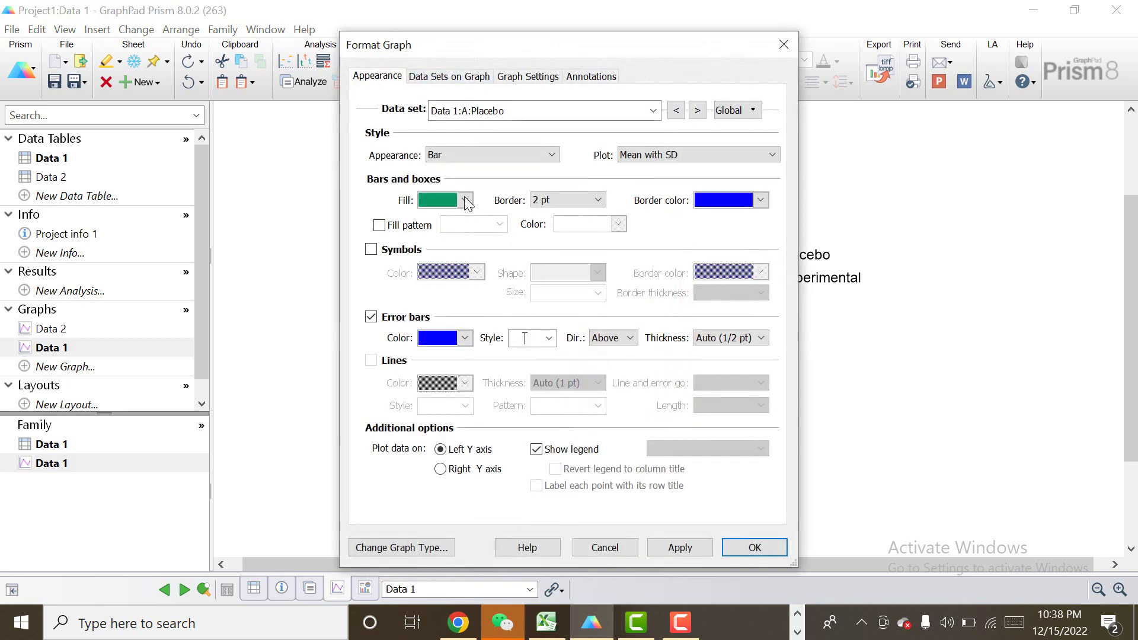
pyautogui.click(465, 201)
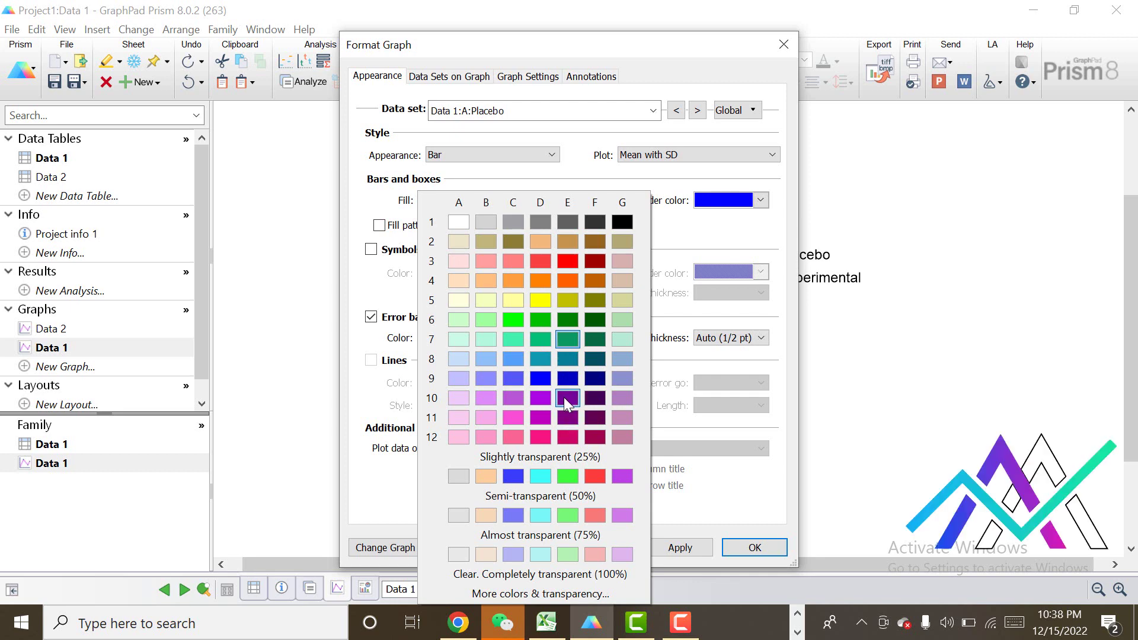
pyautogui.click(630, 47)
pyautogui.moveTo(631, 48); pyautogui.dragTo(533, 17)
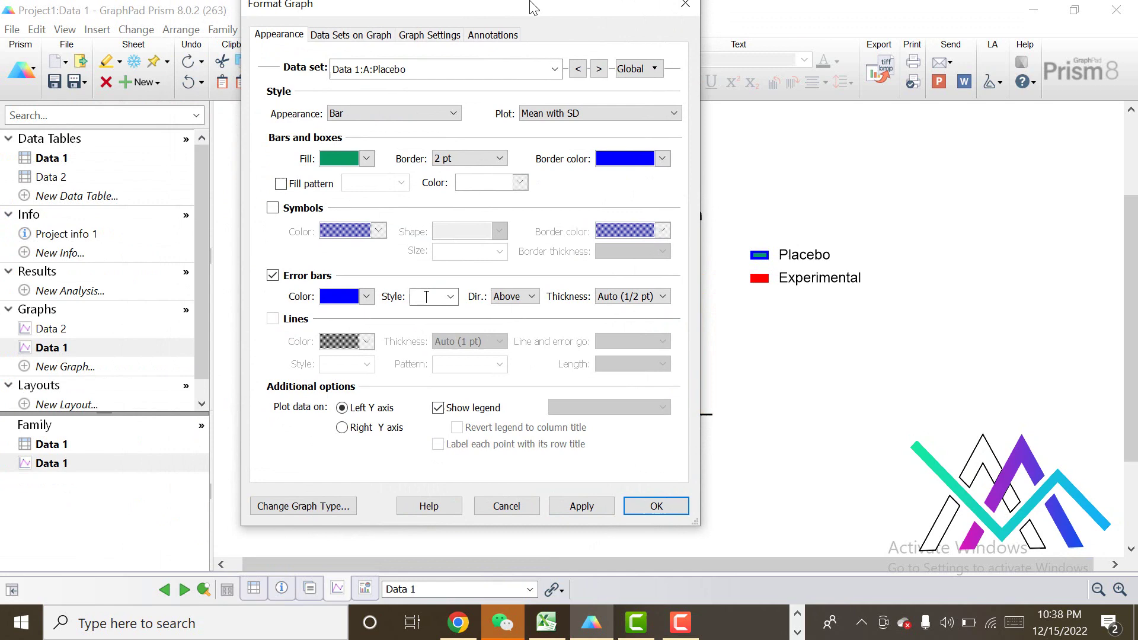
pyautogui.click(366, 170)
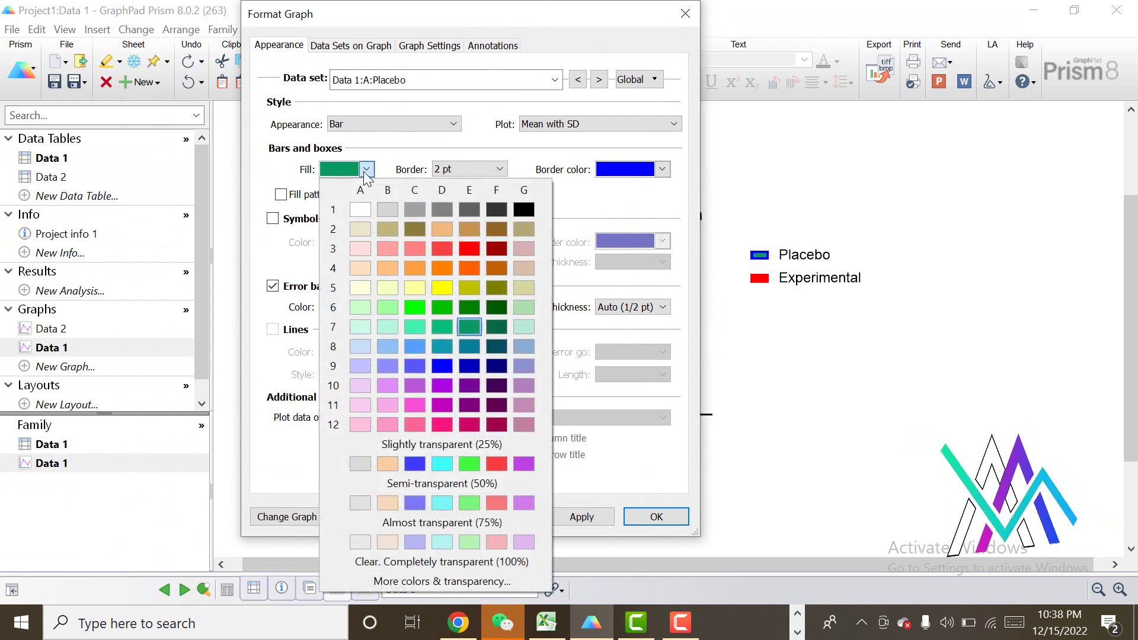
pyautogui.click(469, 367)
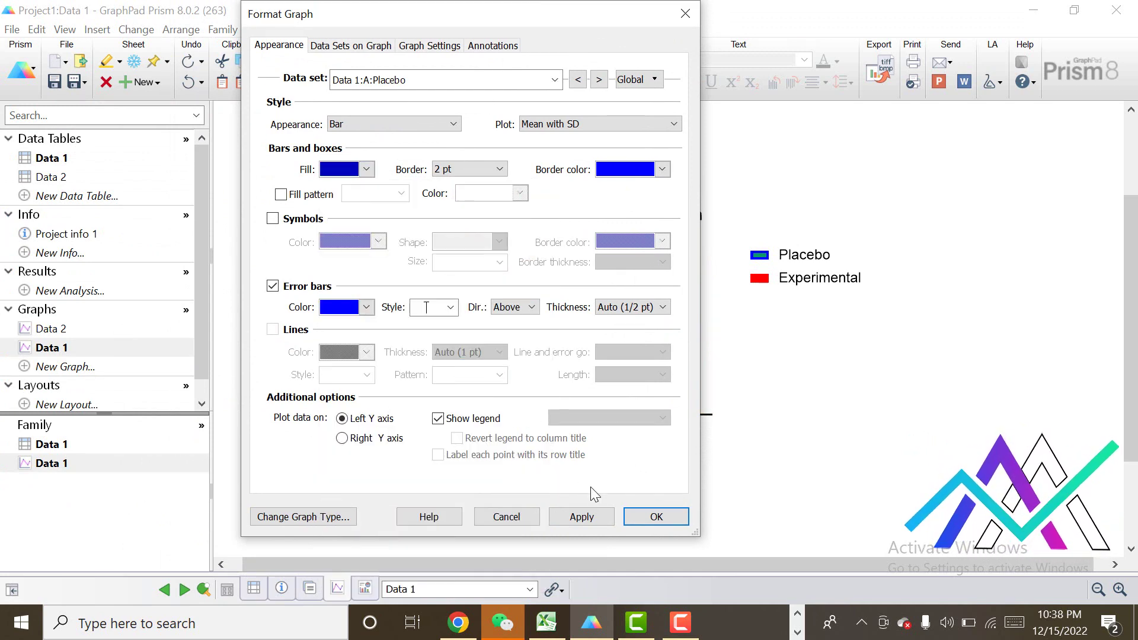
pyautogui.click(600, 519)
pyautogui.click(656, 516)
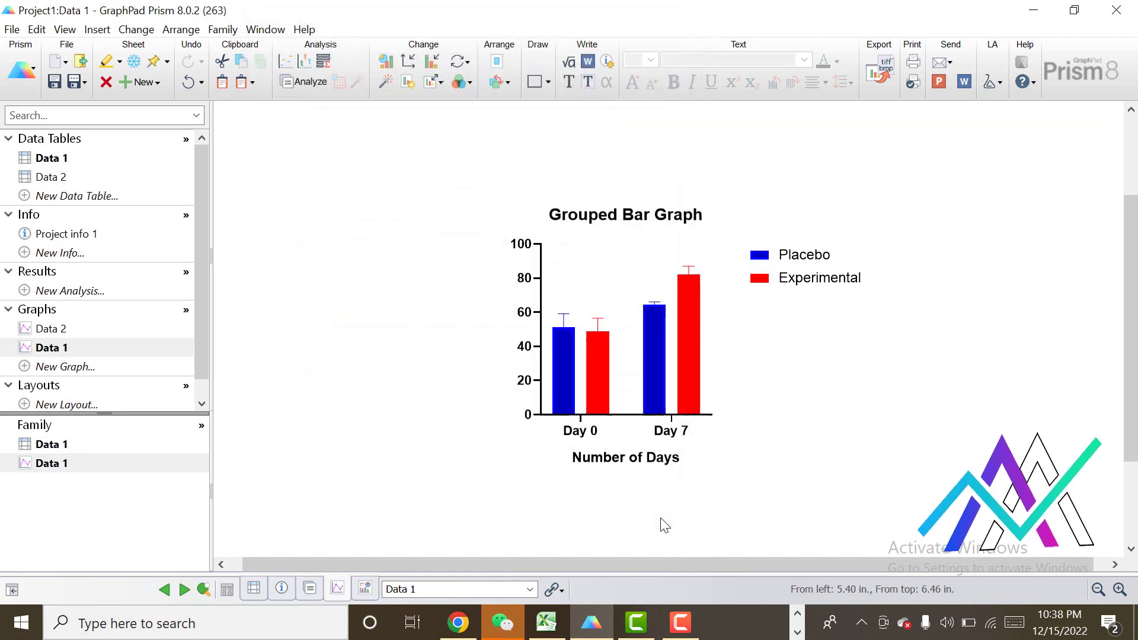